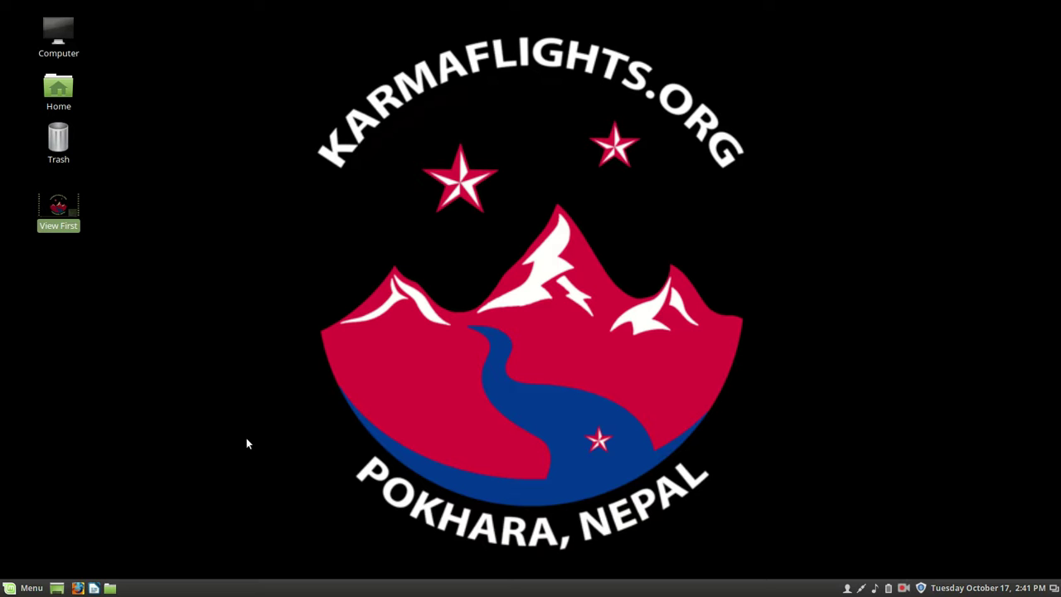
Try the High contrast visual aid in the Accessibility preferences, switch it back off, and close the settings
{"action": "left_click", "coordinate": [26, 588]}
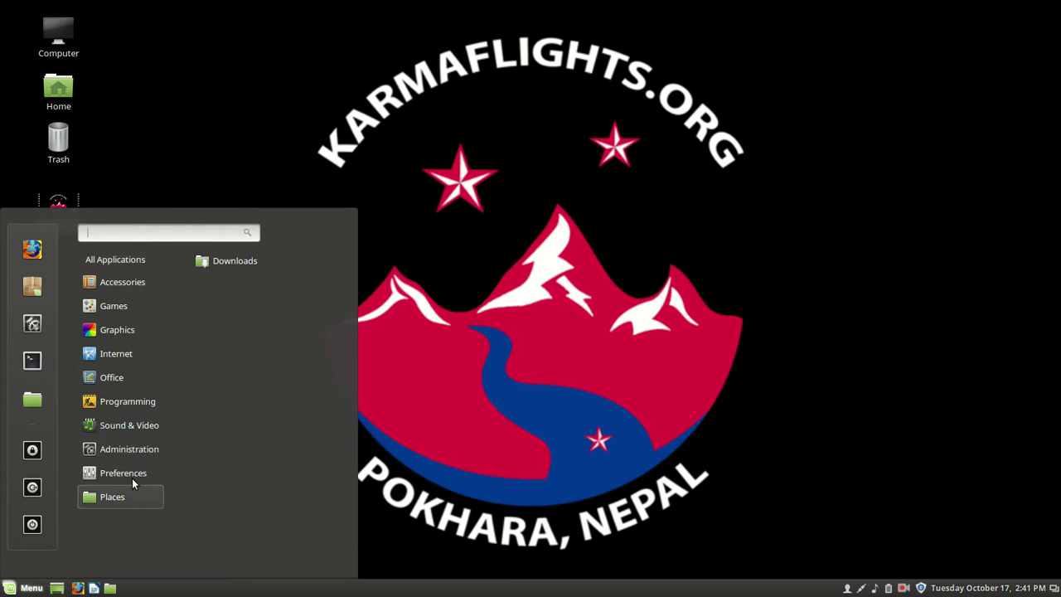
{"action": "mouse_move", "coordinate": [130, 477]}
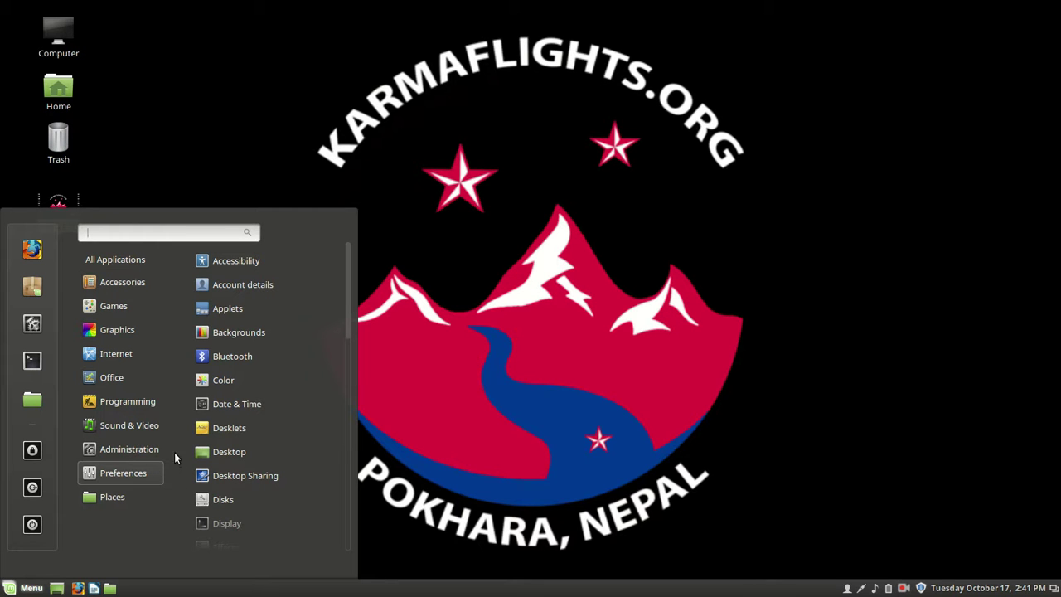
{"action": "mouse_move", "coordinate": [134, 450]}
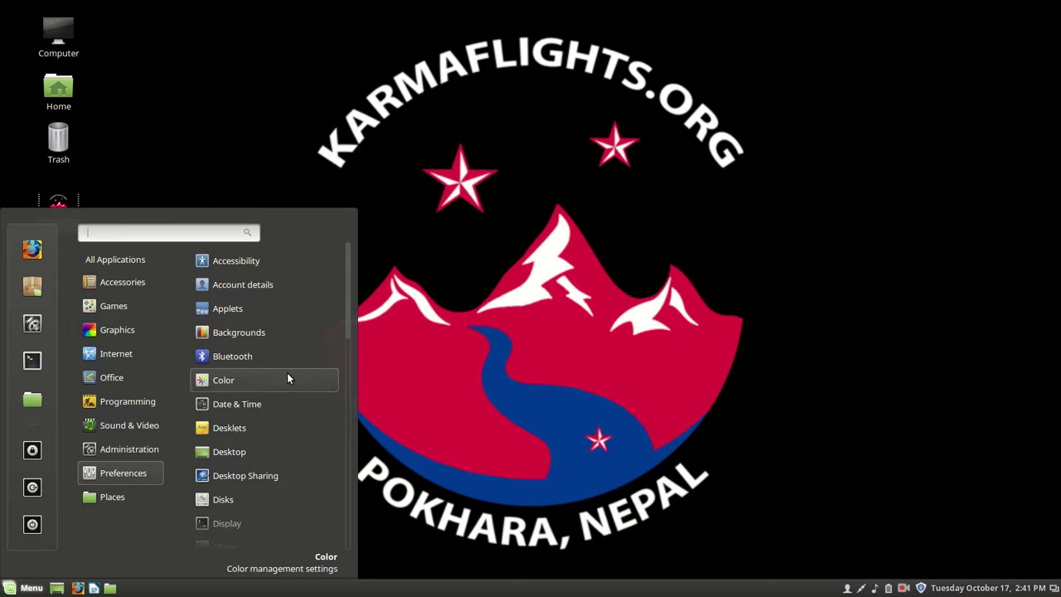
{"action": "left_click", "coordinate": [256, 262]}
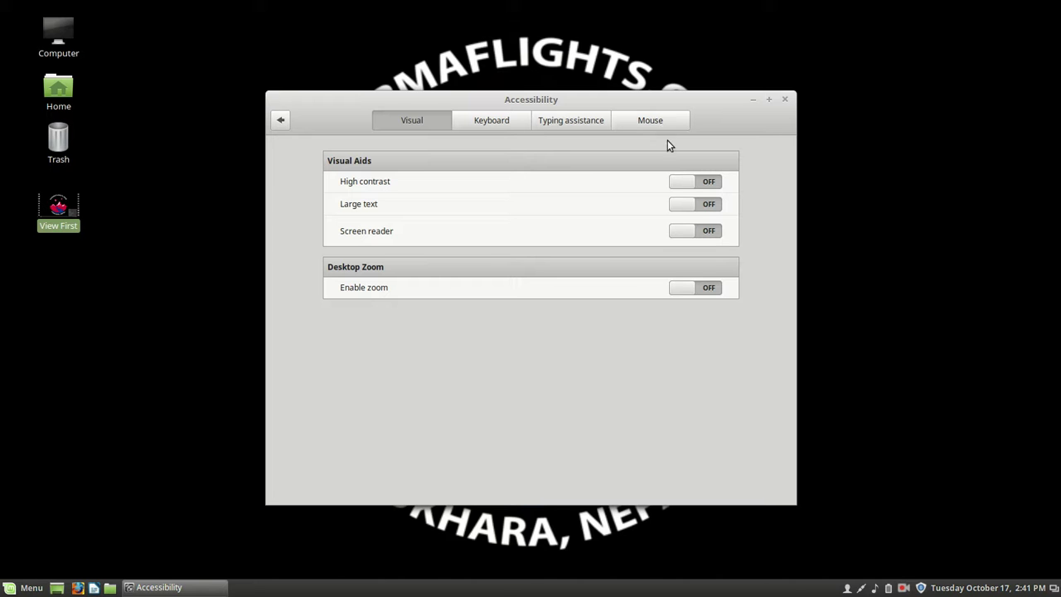
{"action": "left_click", "coordinate": [710, 183]}
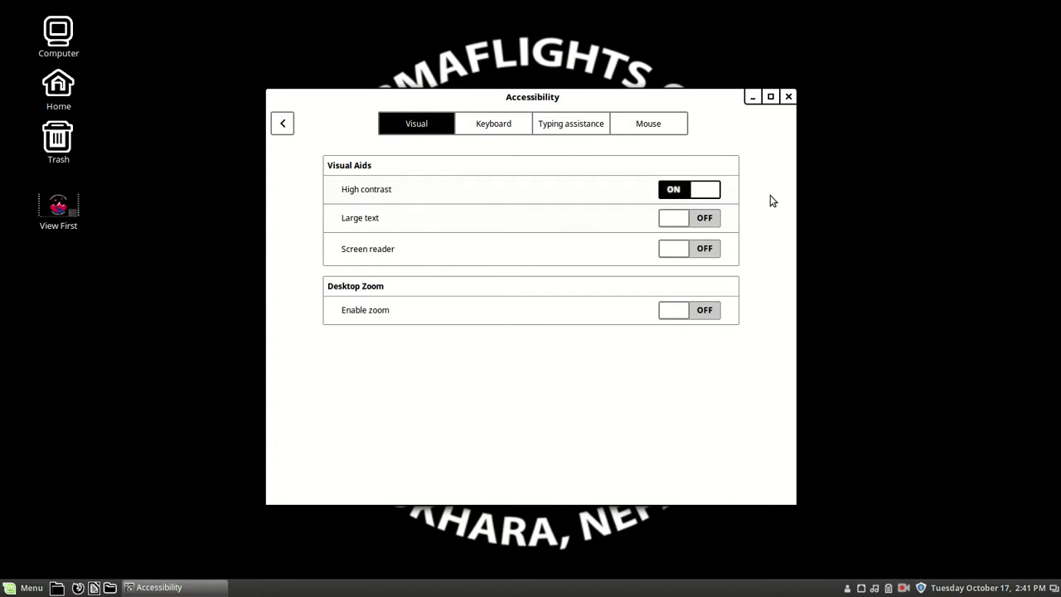
{"action": "left_click", "coordinate": [711, 190]}
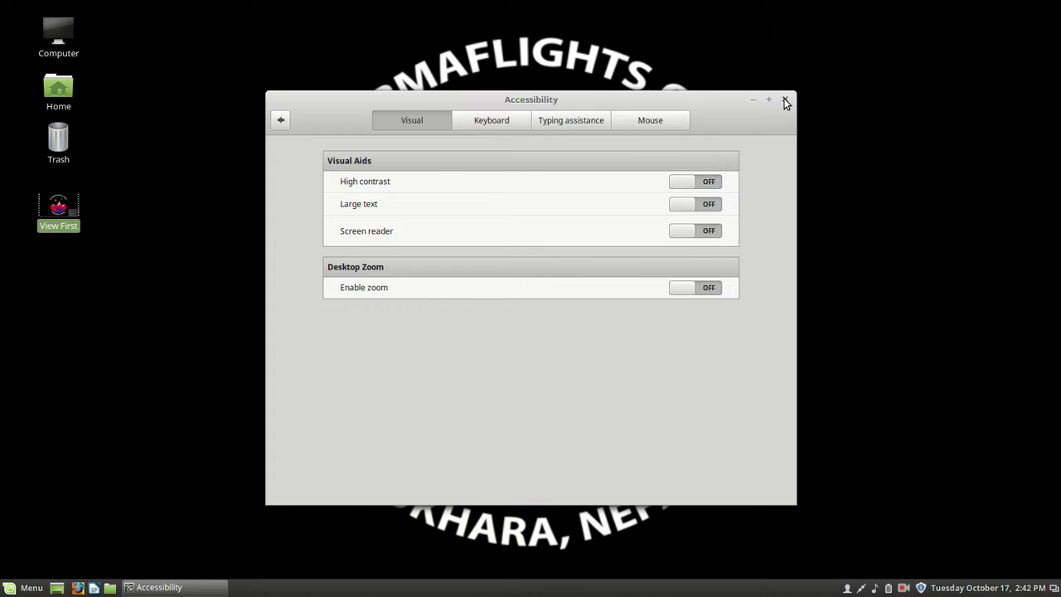
{"action": "left_click", "coordinate": [785, 101]}
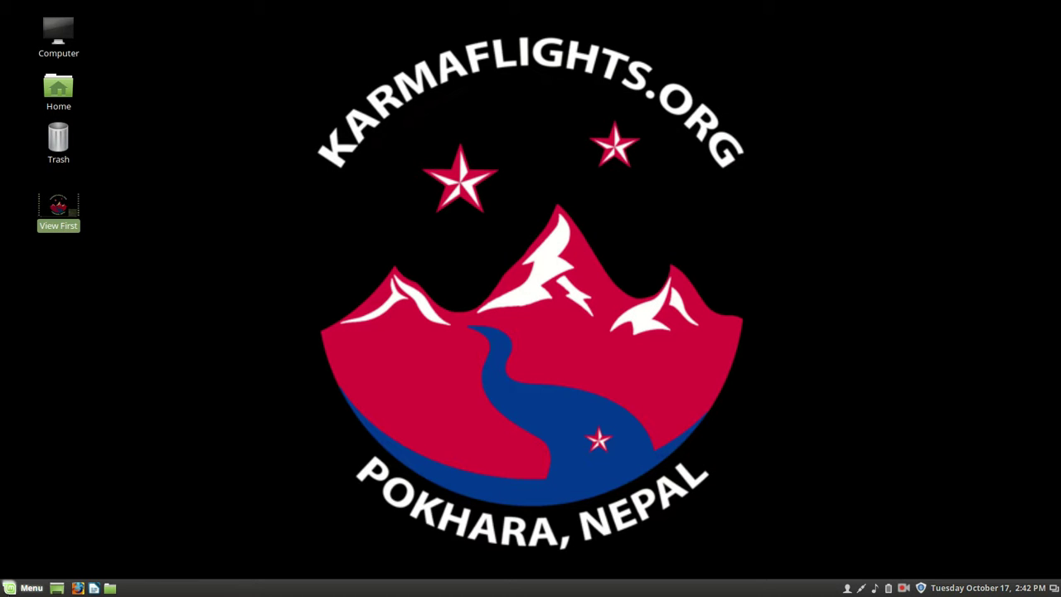
View the Account details preferences and the Change Password form, leaving without changing the password
{"action": "left_click", "coordinate": [25, 587]}
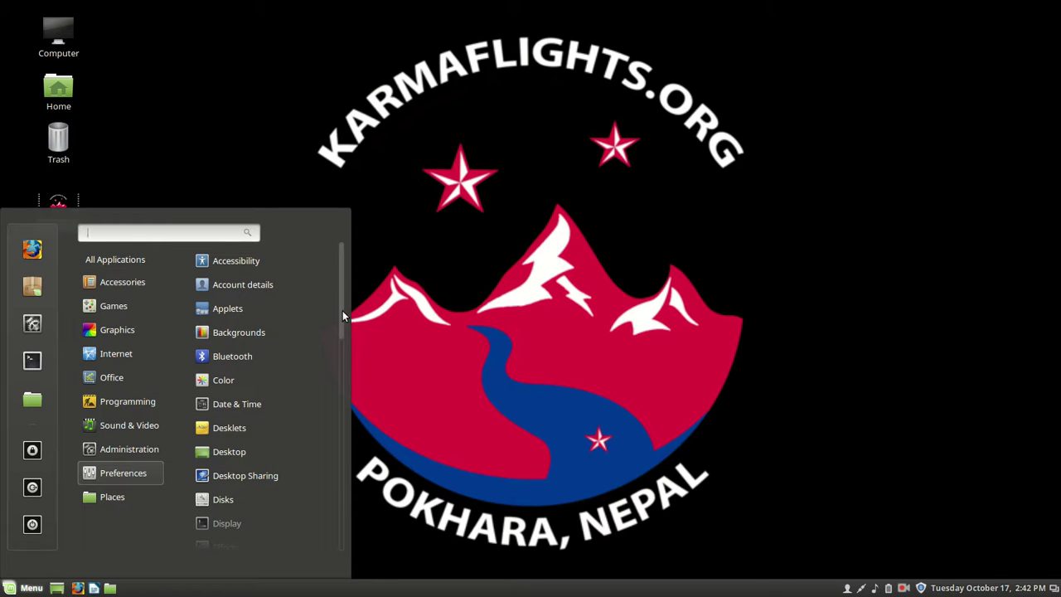
{"action": "left_click", "coordinate": [262, 284]}
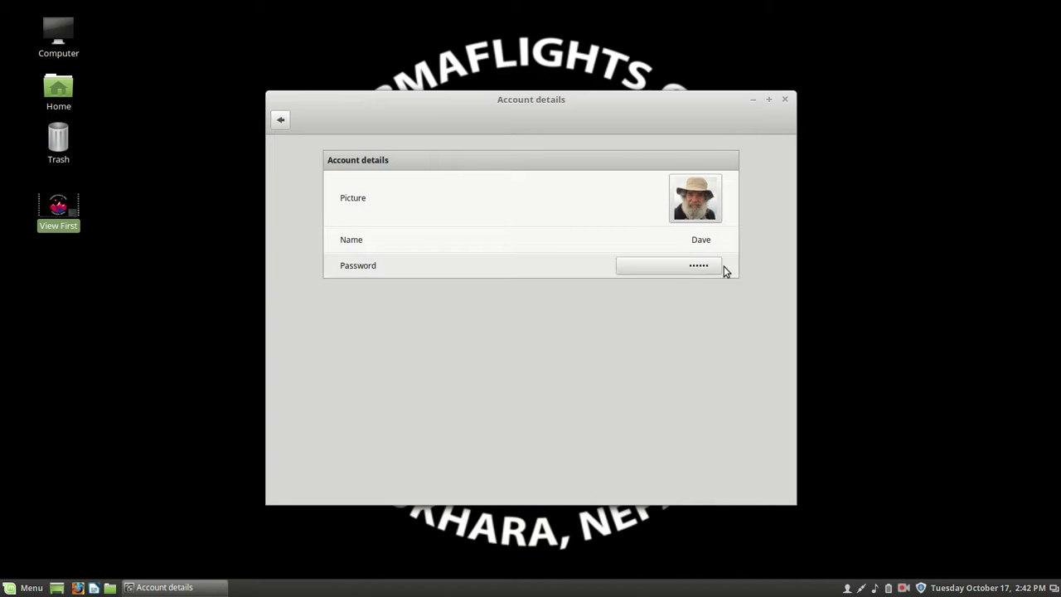
{"action": "left_click", "coordinate": [688, 267]}
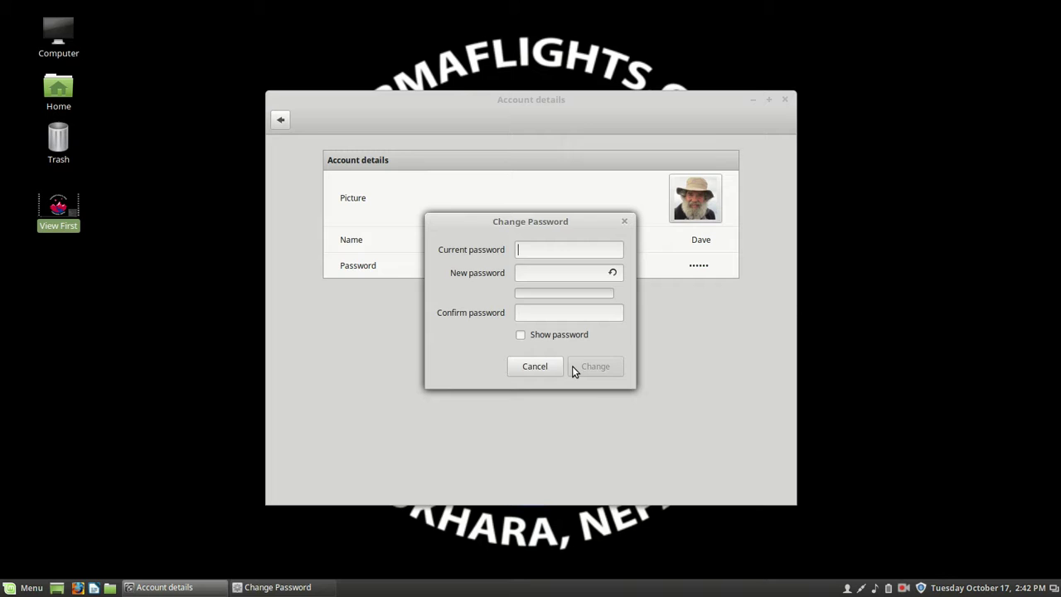
{"action": "left_click", "coordinate": [538, 366]}
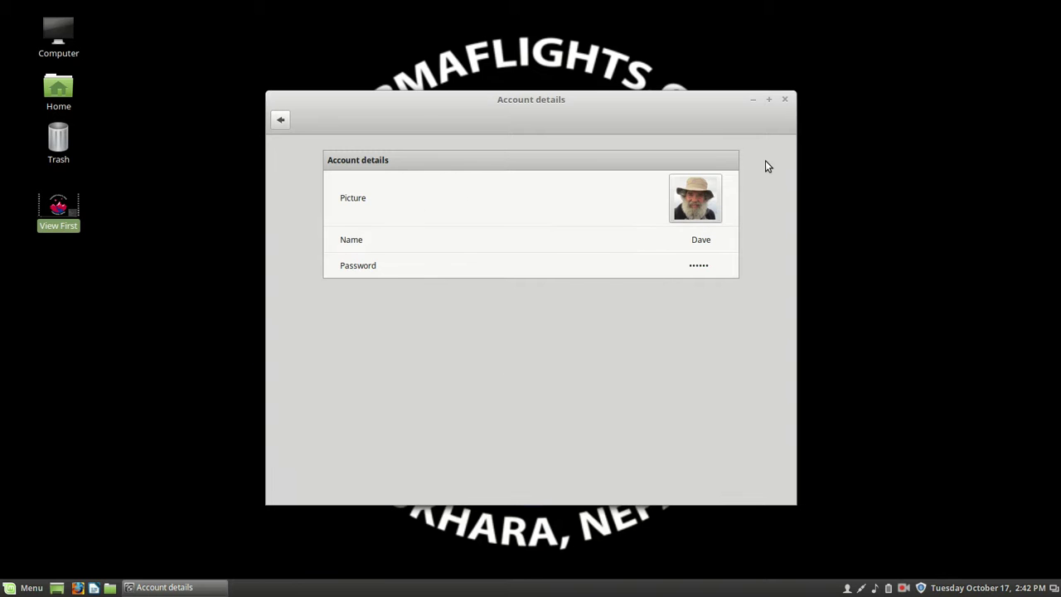
{"action": "left_click", "coordinate": [784, 100]}
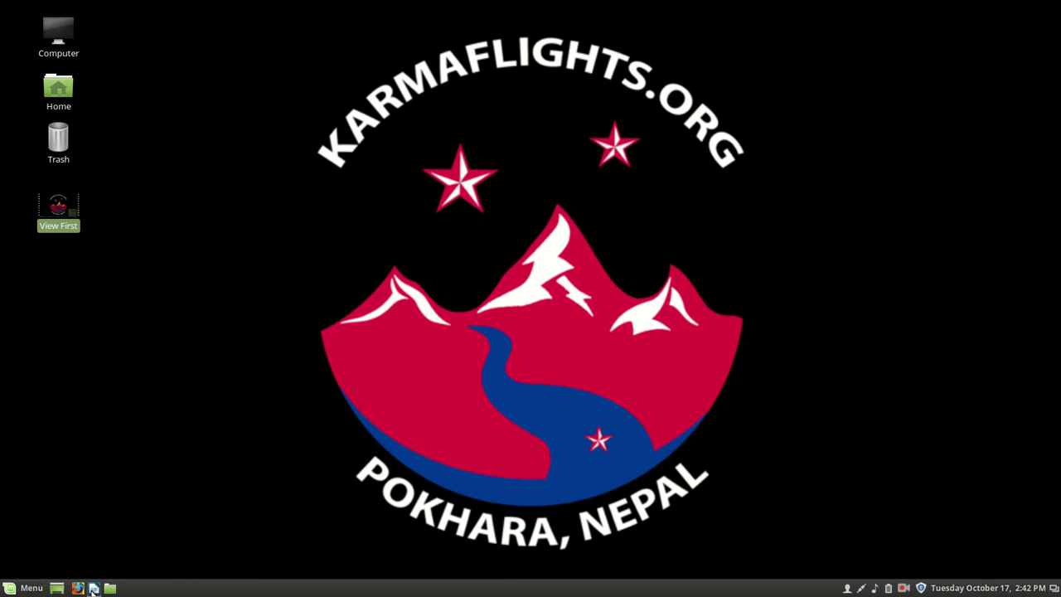
Examine the installed applets in the Applets preferences and try the Show desktop applet on the panel
{"action": "left_click", "coordinate": [10, 590]}
{"action": "mouse_move", "coordinate": [135, 472]}
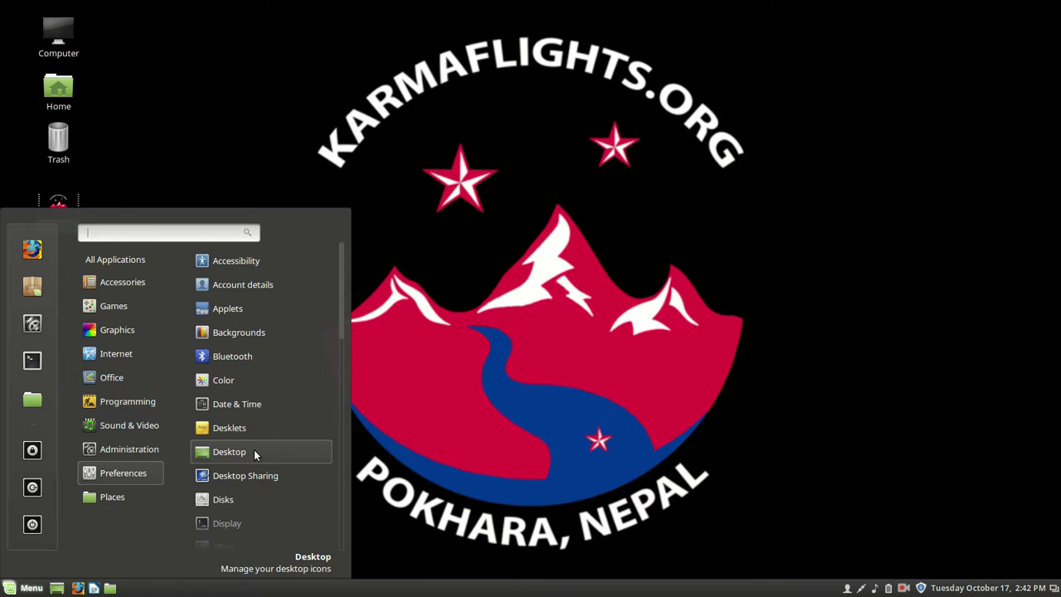
{"action": "left_click", "coordinate": [232, 308]}
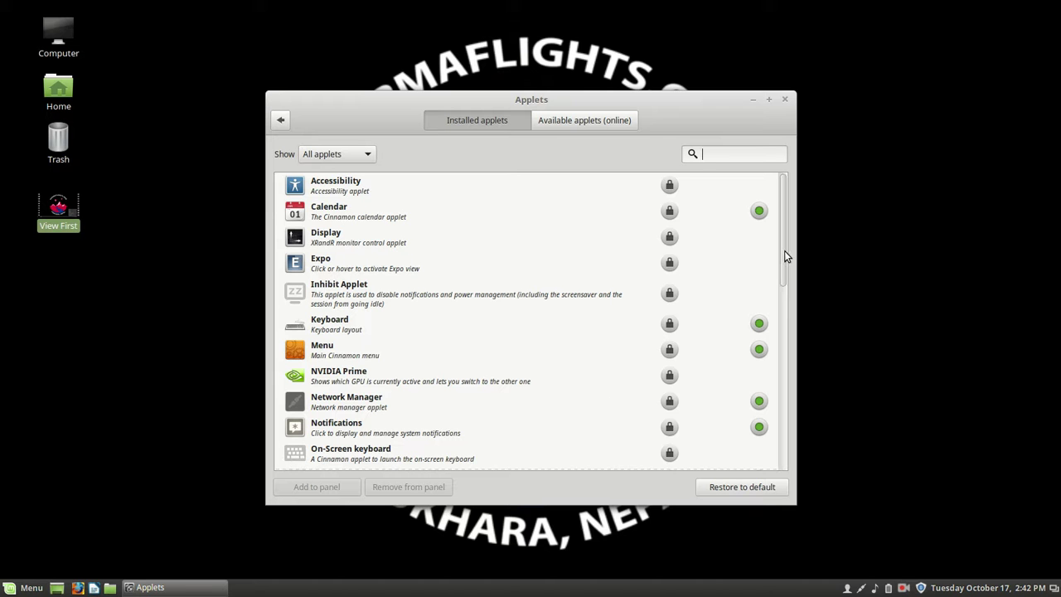
{"action": "left_click_drag", "start_coordinate": [784, 254], "coordinate": [779, 327]}
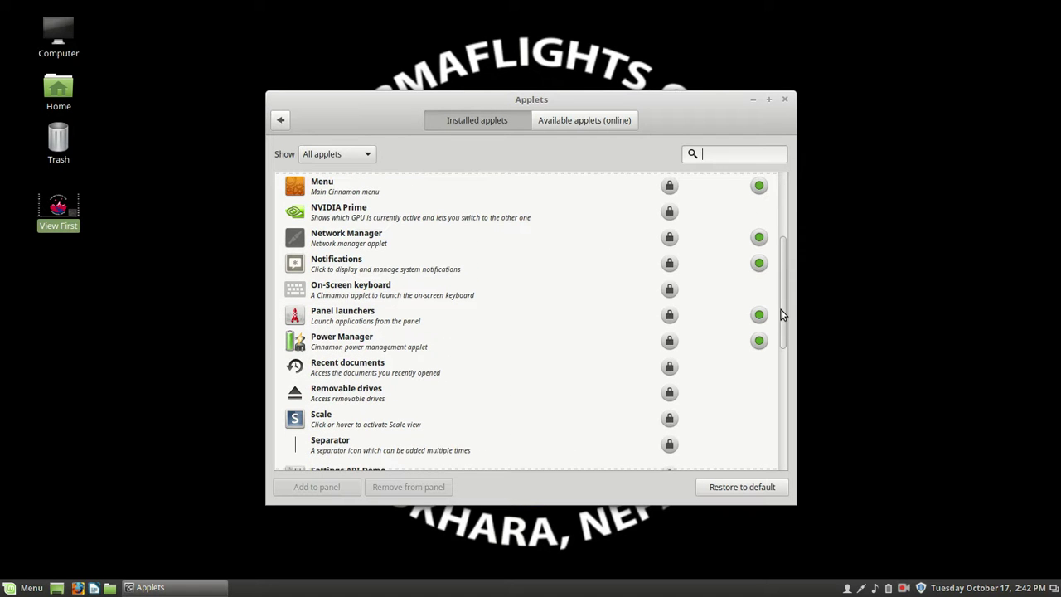
{"action": "left_click_drag", "start_coordinate": [780, 322], "coordinate": [758, 391]}
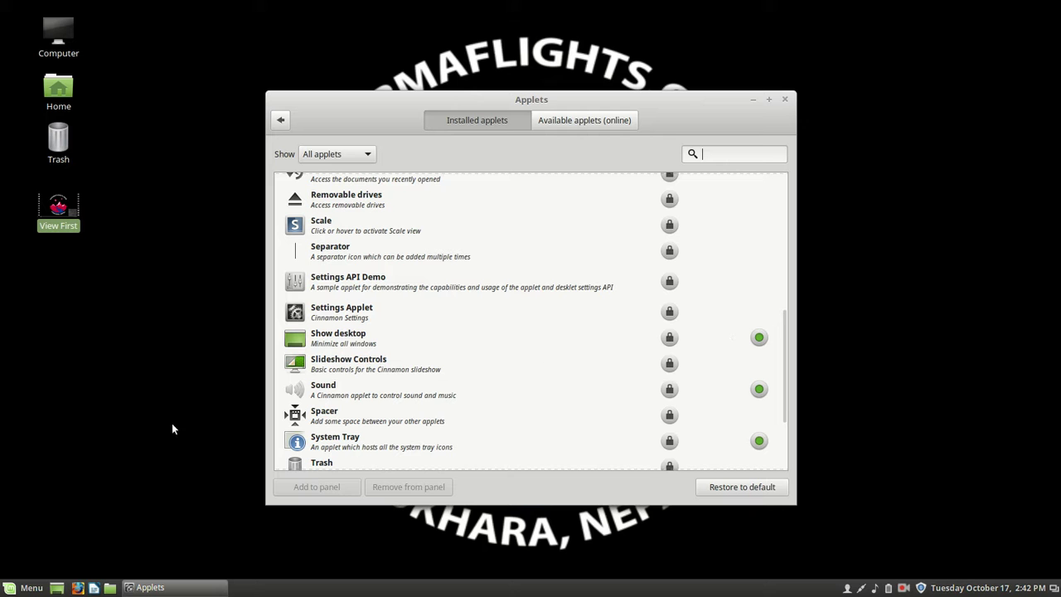
{"action": "mouse_move", "coordinate": [59, 586]}
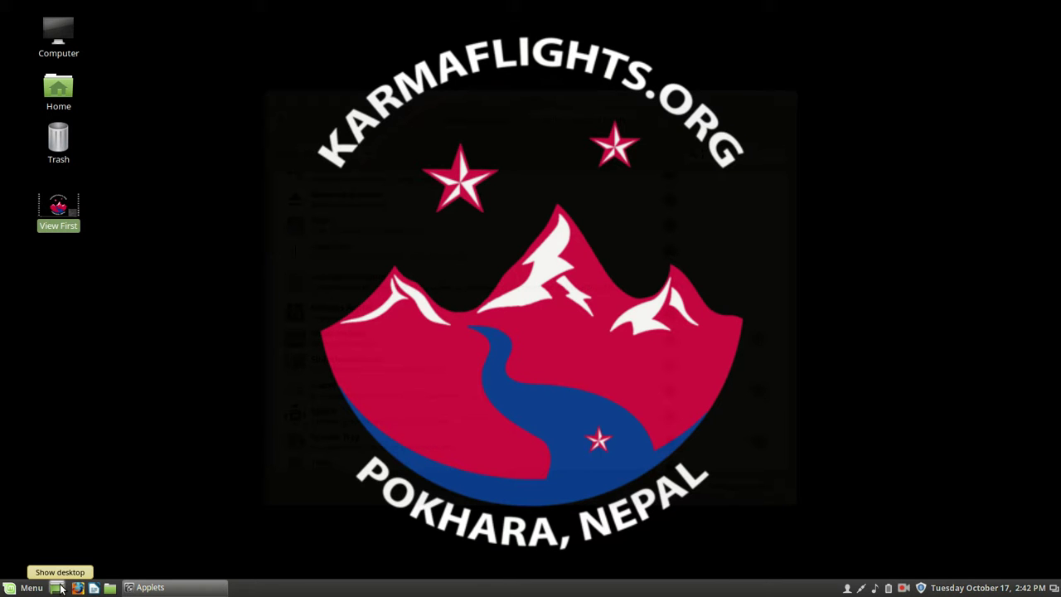
{"action": "left_click", "coordinate": [57, 587]}
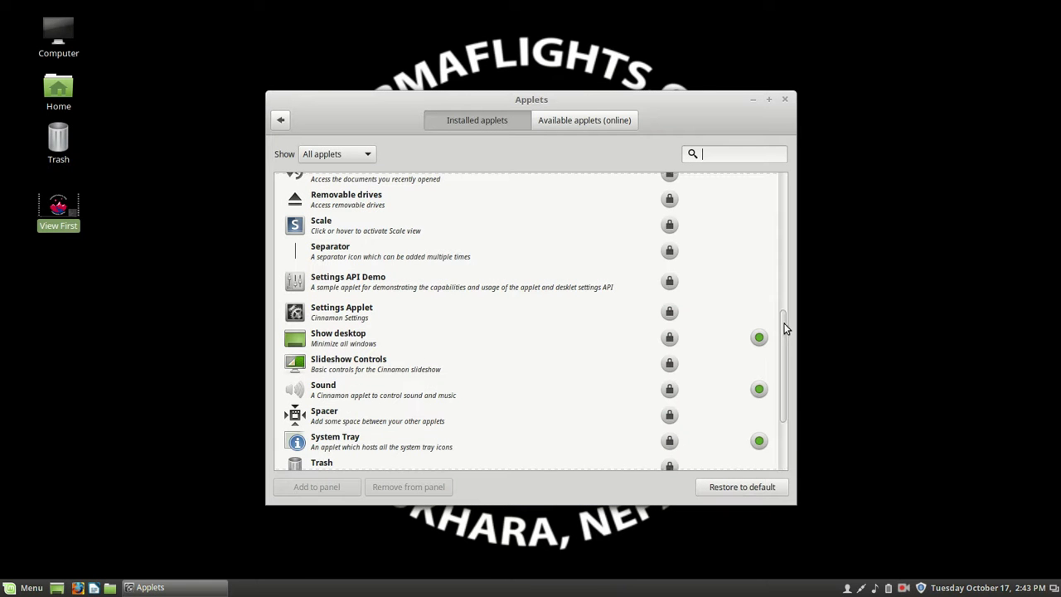
Inspect the configuration options of the Show desktop applet, and close its settings and the Applets preferences
{"action": "left_click", "coordinate": [759, 337]}
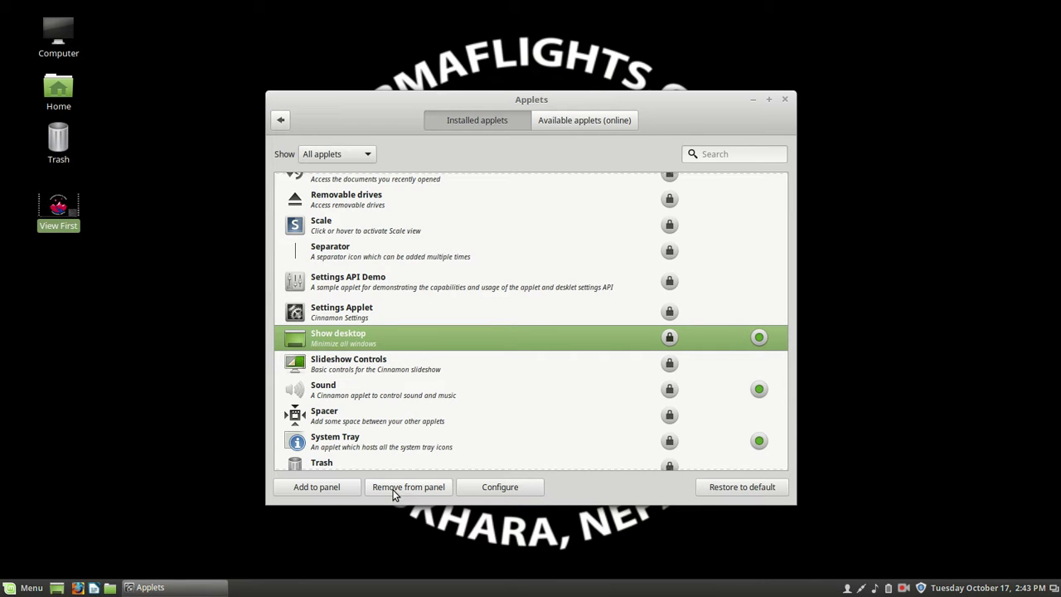
{"action": "left_click", "coordinate": [500, 487]}
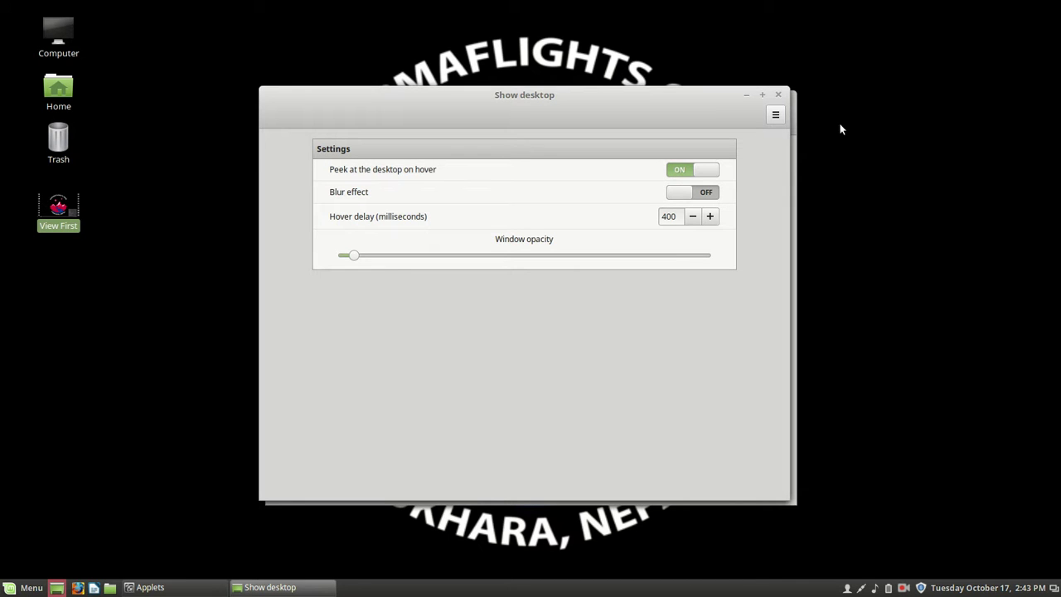
{"action": "left_click", "coordinate": [780, 96]}
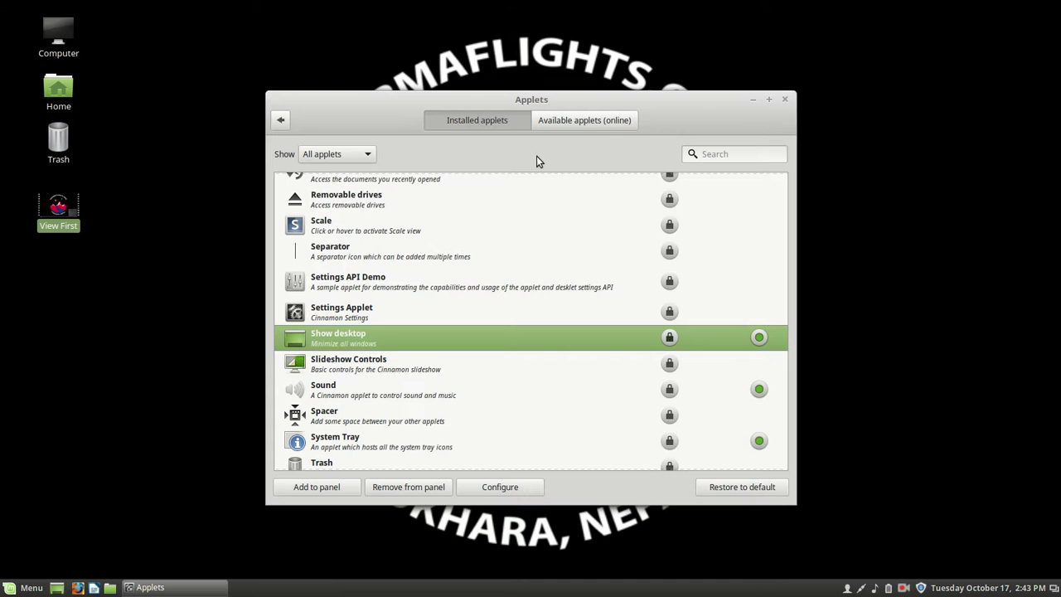
{"action": "left_click", "coordinate": [786, 99]}
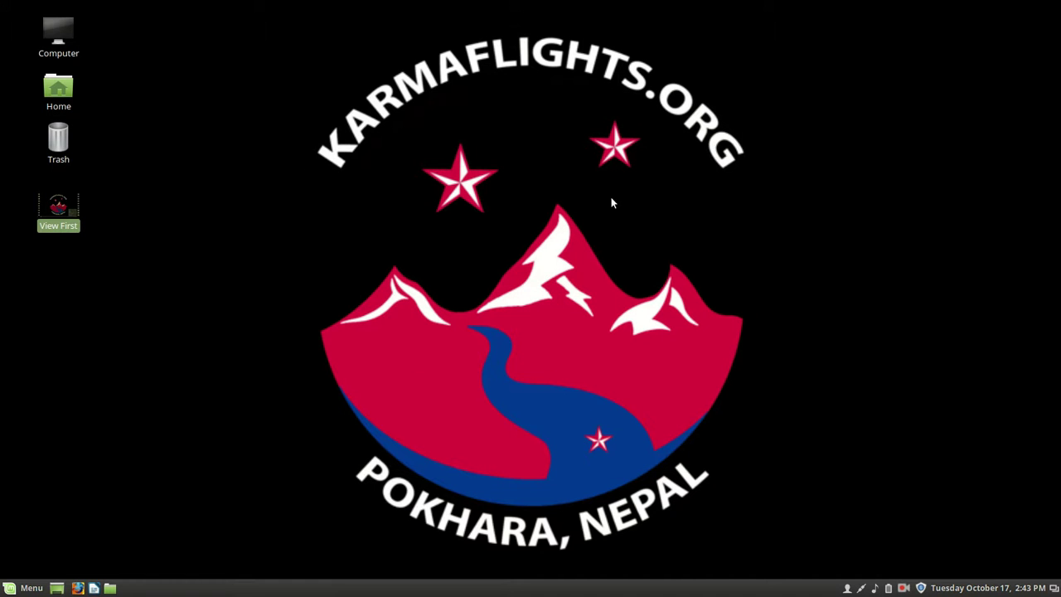
Set the desktop background to Hot Balloon Trip from the Serena collection and close the Backgrounds preferences
{"action": "left_click", "coordinate": [11, 586]}
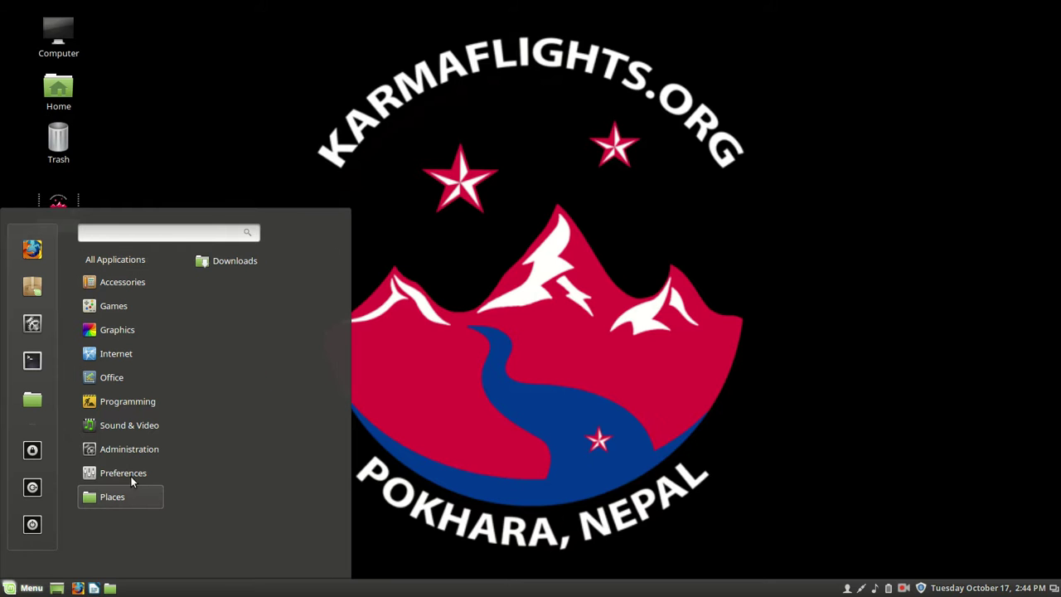
{"action": "mouse_move", "coordinate": [127, 477]}
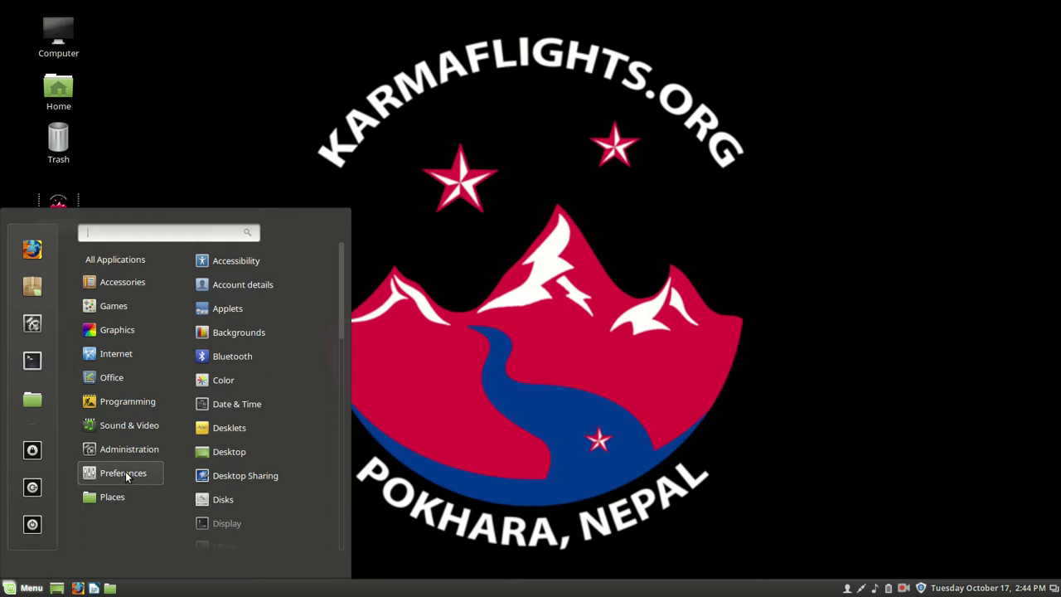
{"action": "left_click", "coordinate": [238, 332]}
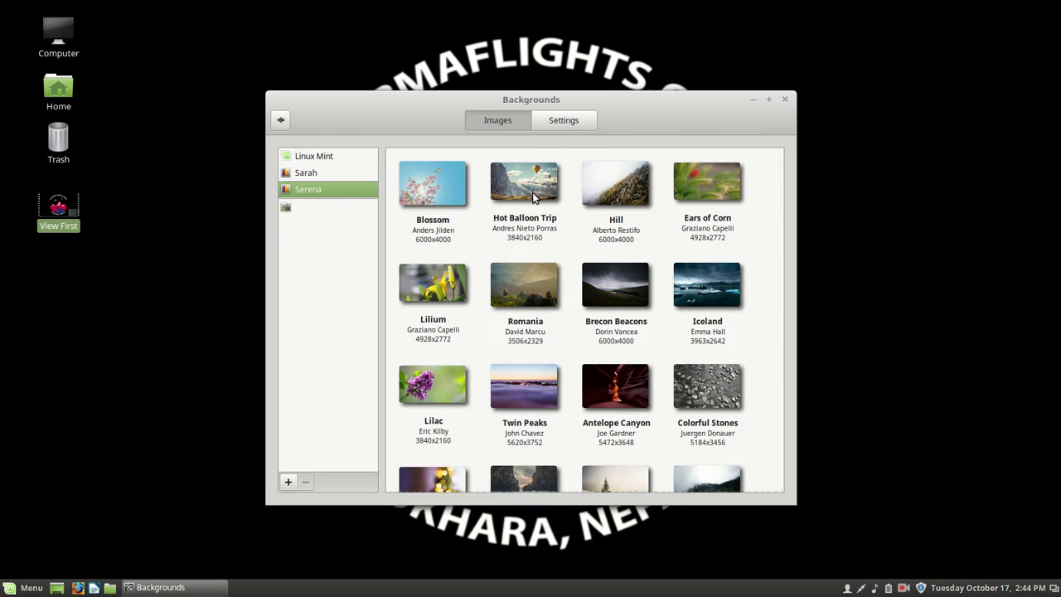
{"action": "left_click", "coordinate": [533, 198]}
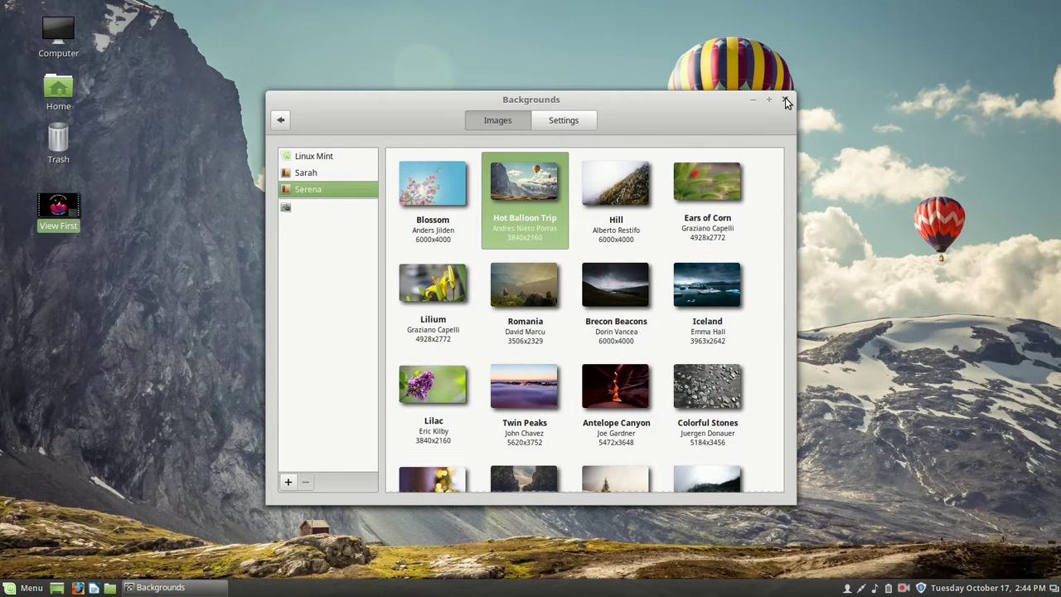
{"action": "left_click", "coordinate": [785, 100]}
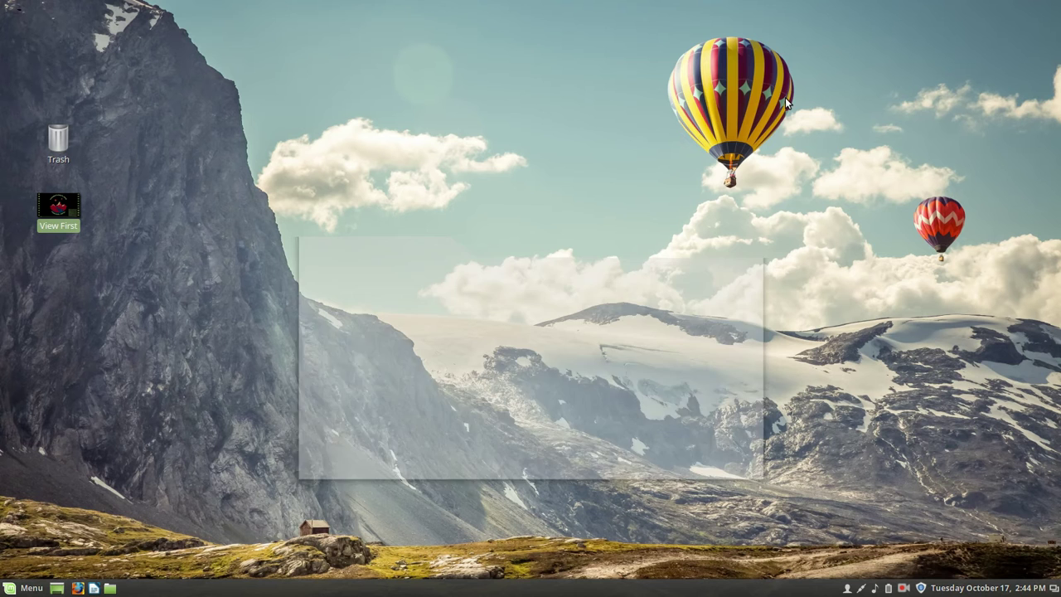
Open the other/KarmaFlights/web_page folder inside the home folder in the file manager
{"action": "left_click", "coordinate": [110, 588]}
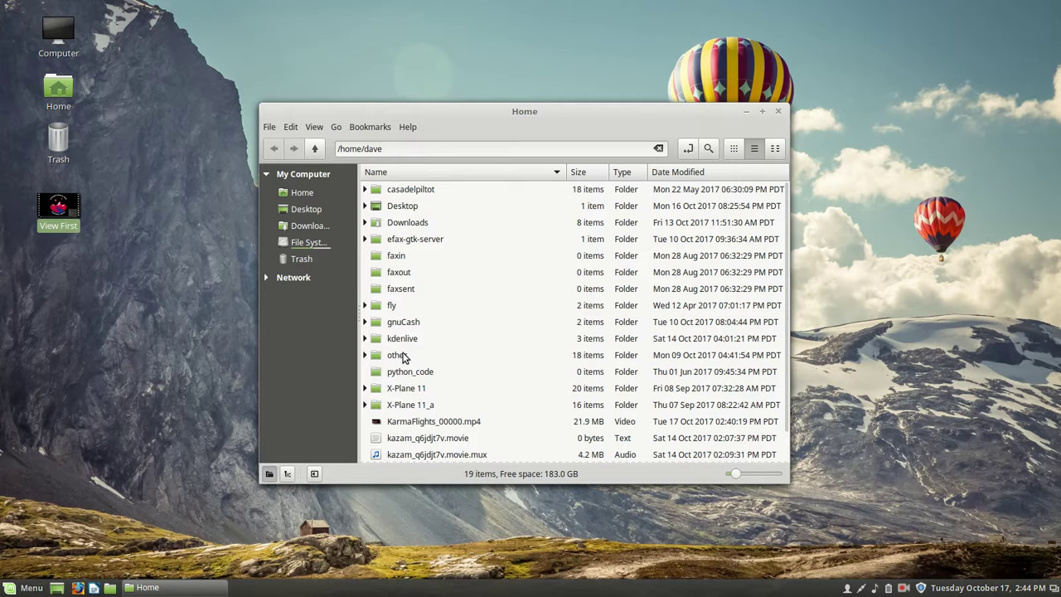
{"action": "double_click", "coordinate": [403, 354]}
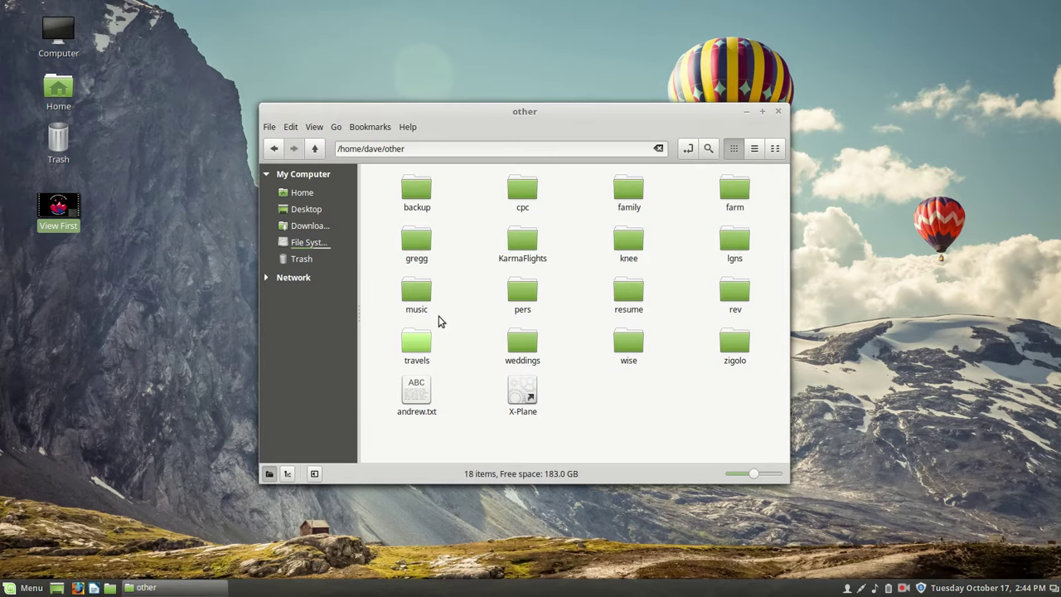
{"action": "left_click", "coordinate": [523, 241]}
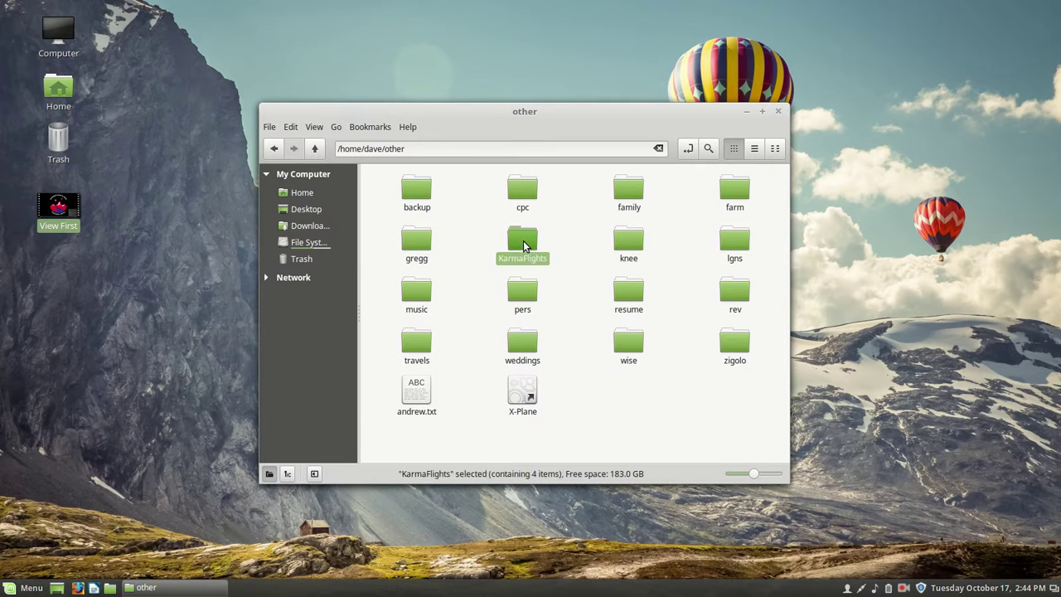
{"action": "double_click", "coordinate": [523, 241]}
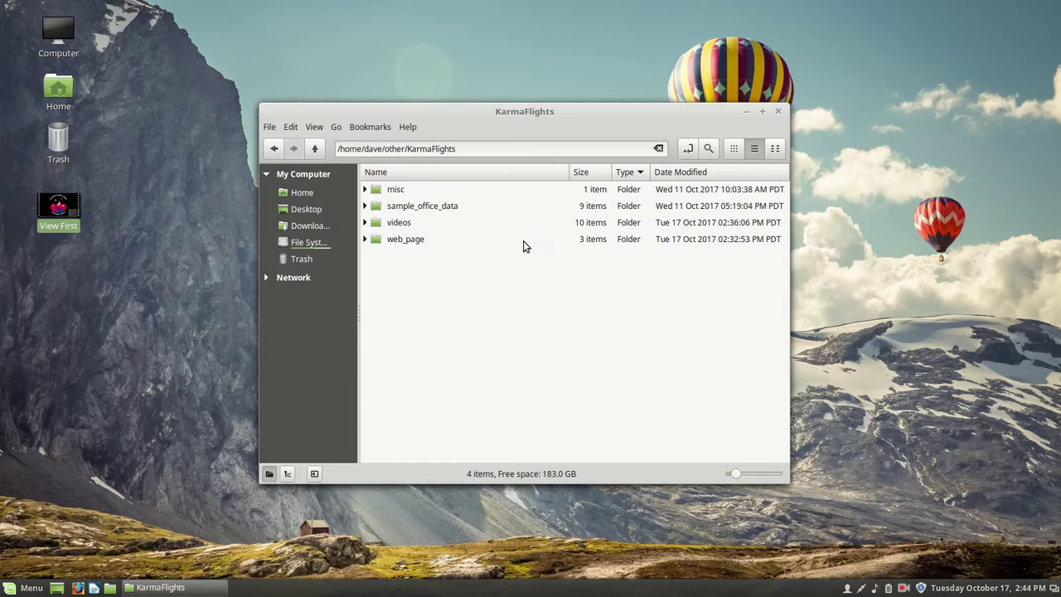
{"action": "double_click", "coordinate": [401, 242]}
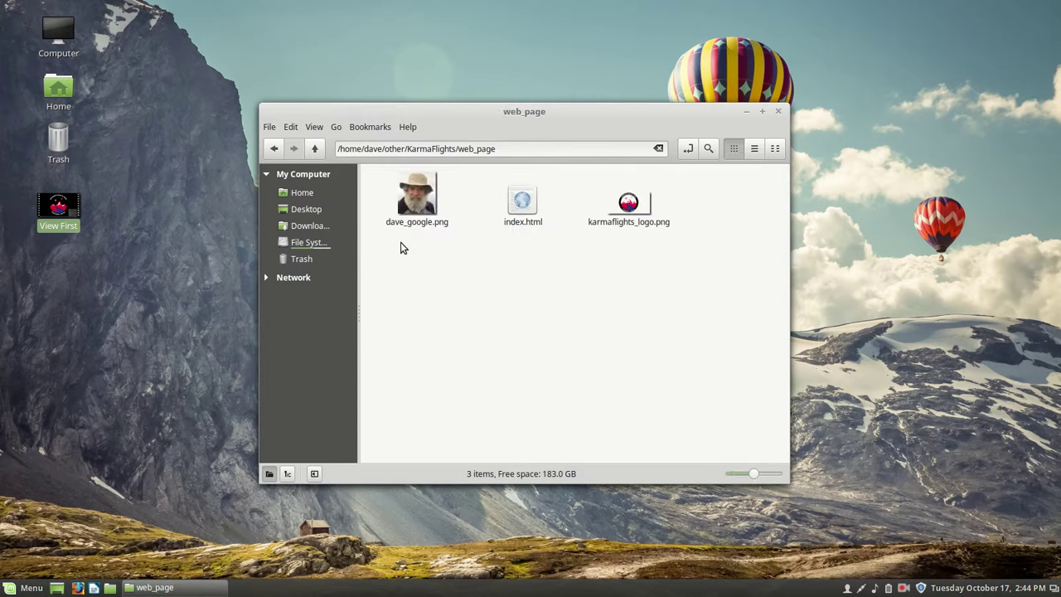
Set karmaflights_logo.png as the desktop wallpaper and close the file manager
{"action": "right_click", "coordinate": [633, 207]}
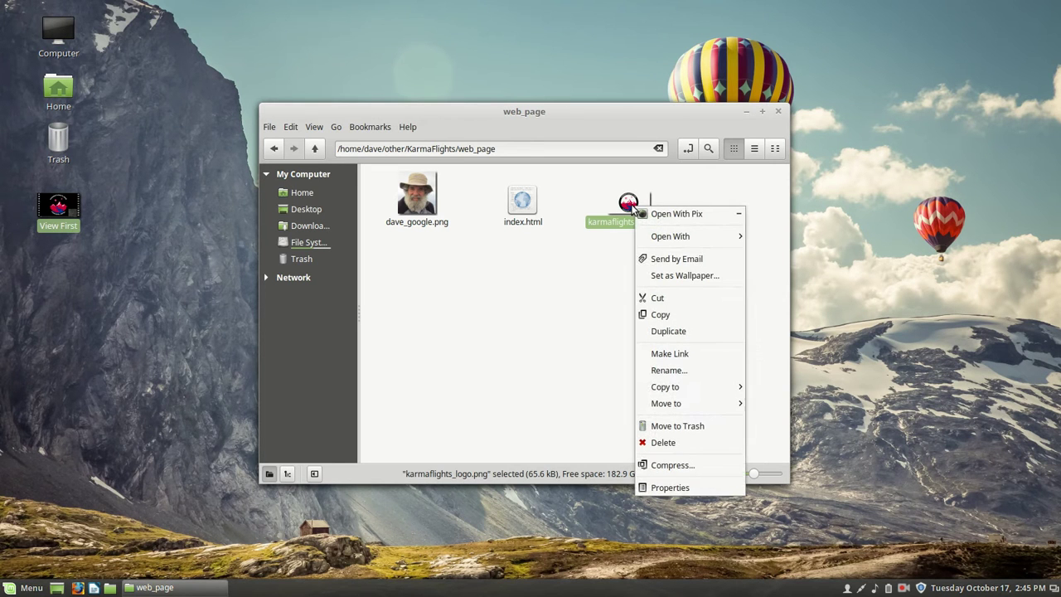
{"action": "left_click", "coordinate": [681, 280]}
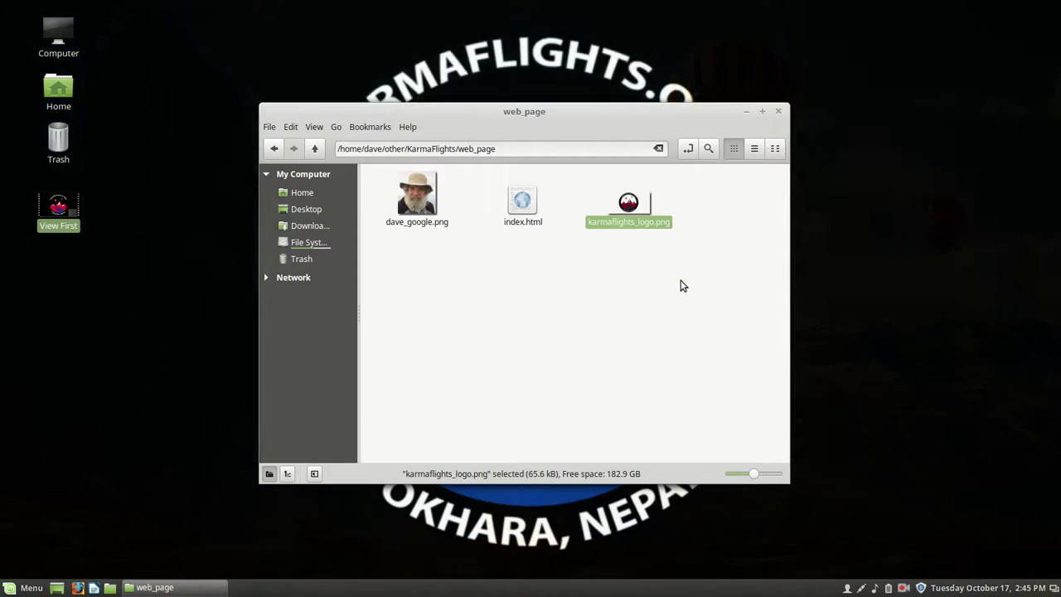
{"action": "left_click", "coordinate": [779, 110]}
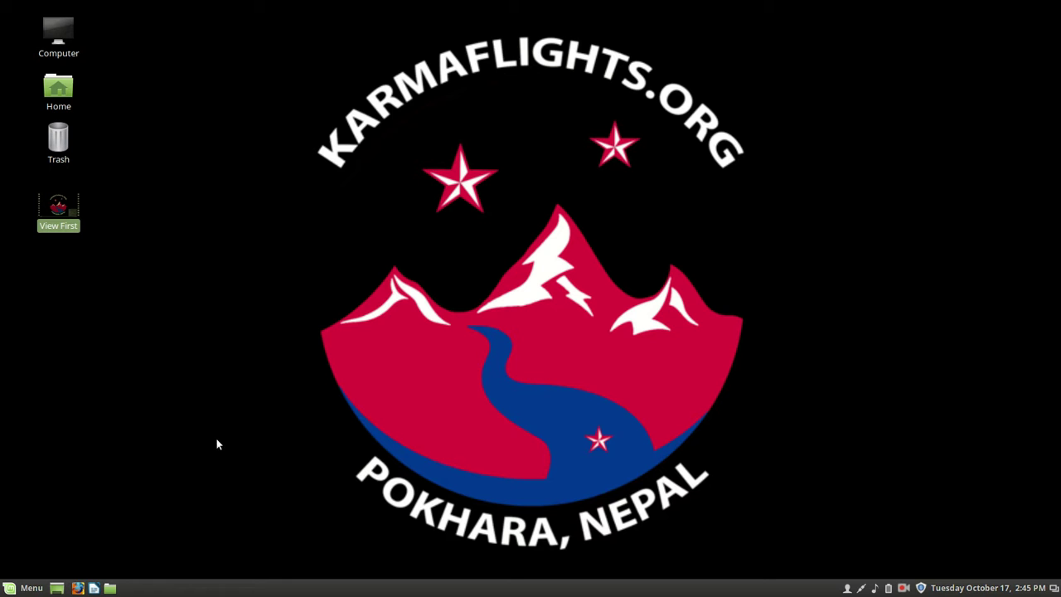
Set Image Viewer as the preferred application for photos and close the Preferred Applications preferences
{"action": "left_click", "coordinate": [10, 588]}
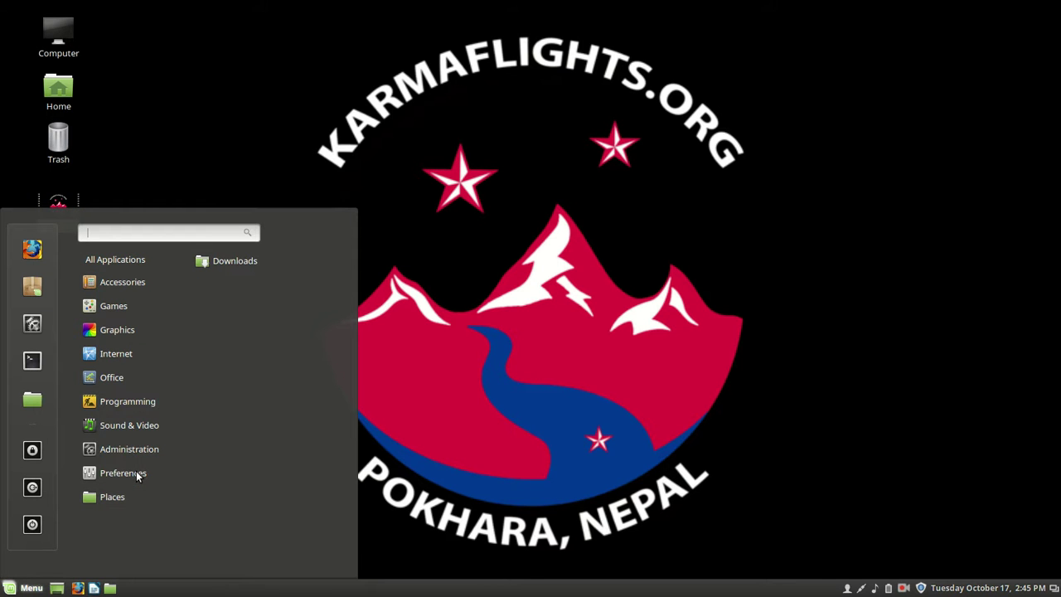
{"action": "mouse_move", "coordinate": [136, 471]}
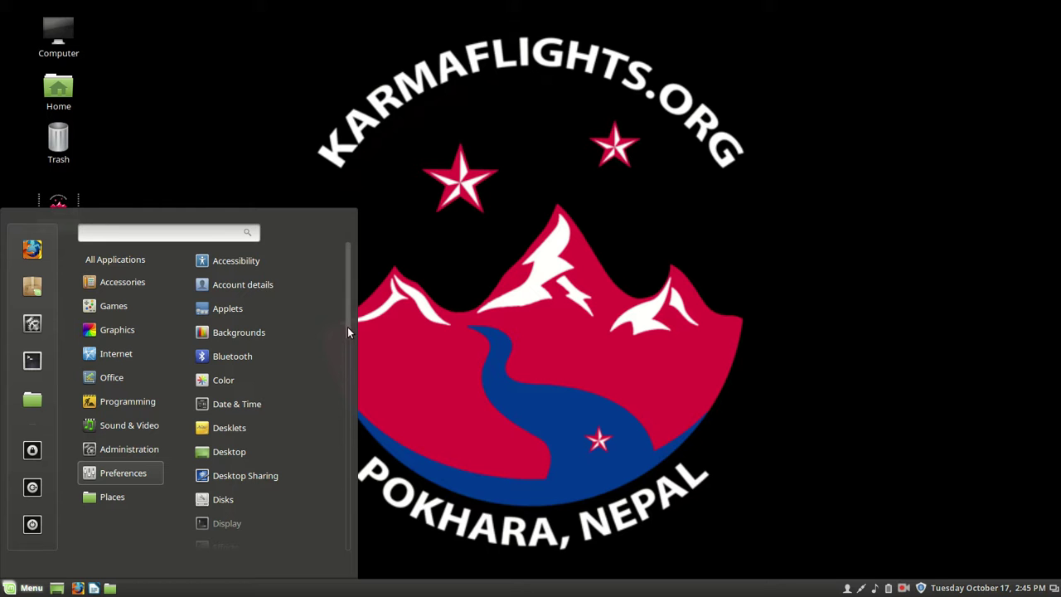
{"action": "left_click_drag", "start_coordinate": [350, 320], "coordinate": [340, 444]}
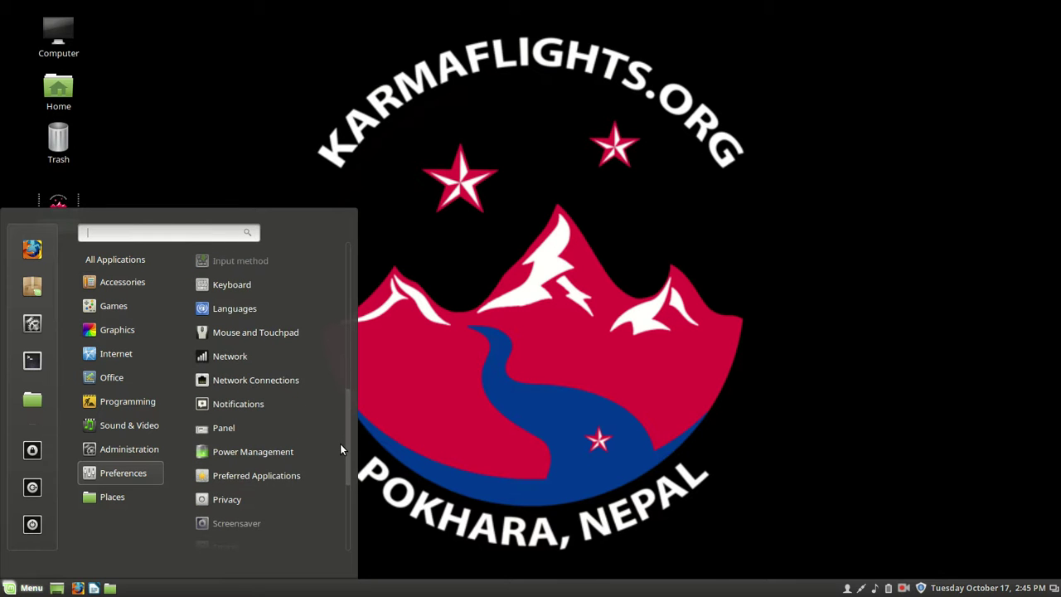
{"action": "left_click", "coordinate": [276, 479]}
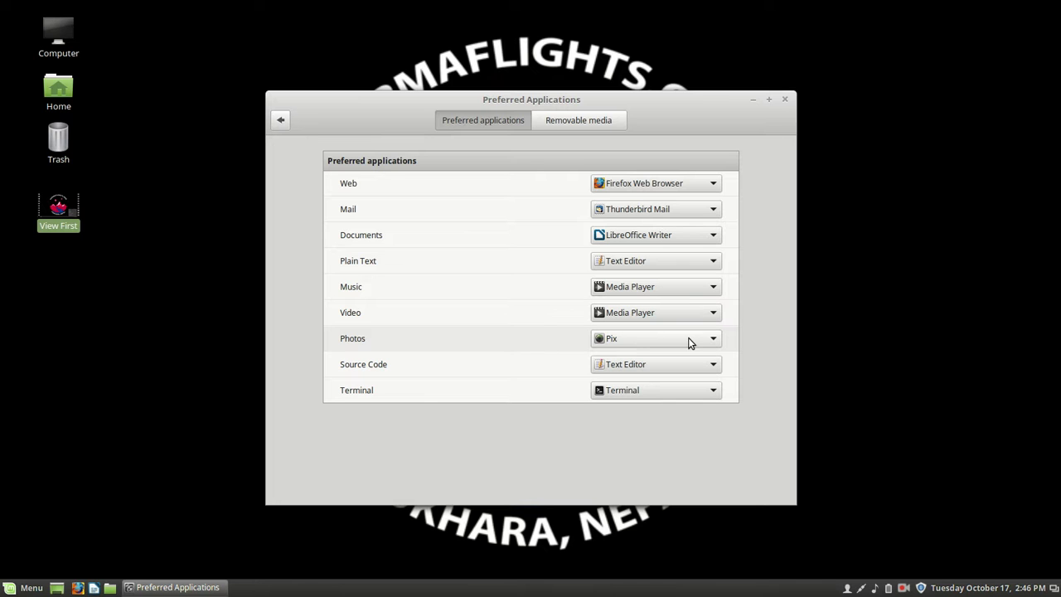
{"action": "left_click", "coordinate": [717, 340]}
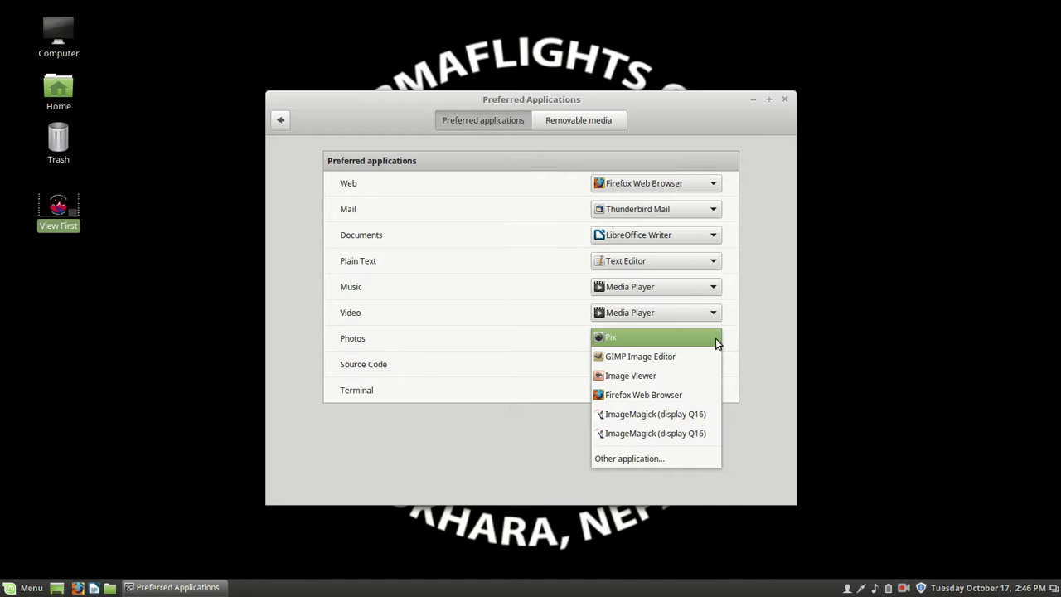
{"action": "left_click", "coordinate": [659, 377]}
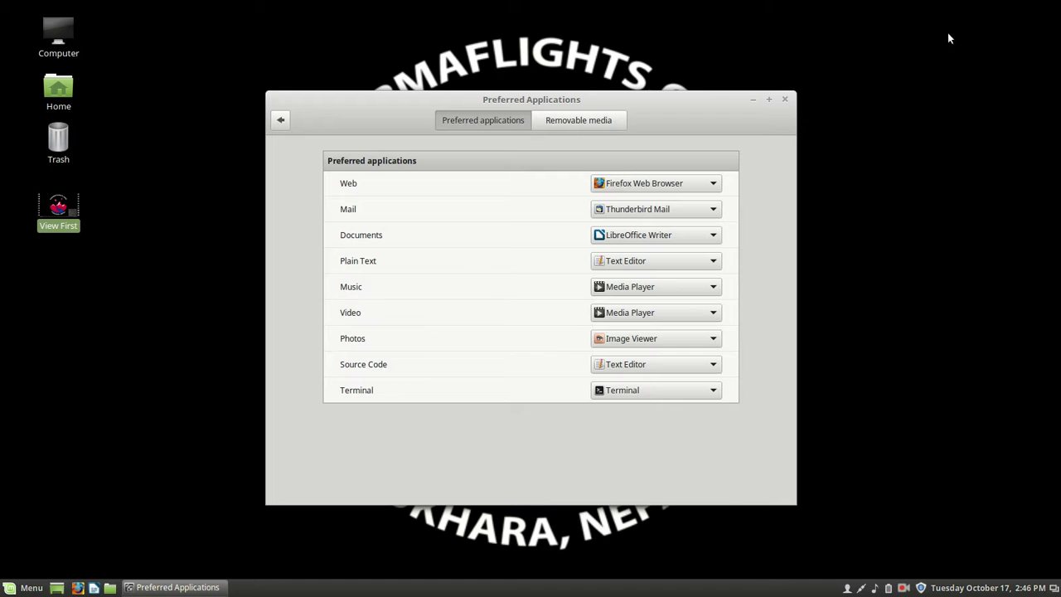
{"action": "left_click", "coordinate": [784, 100]}
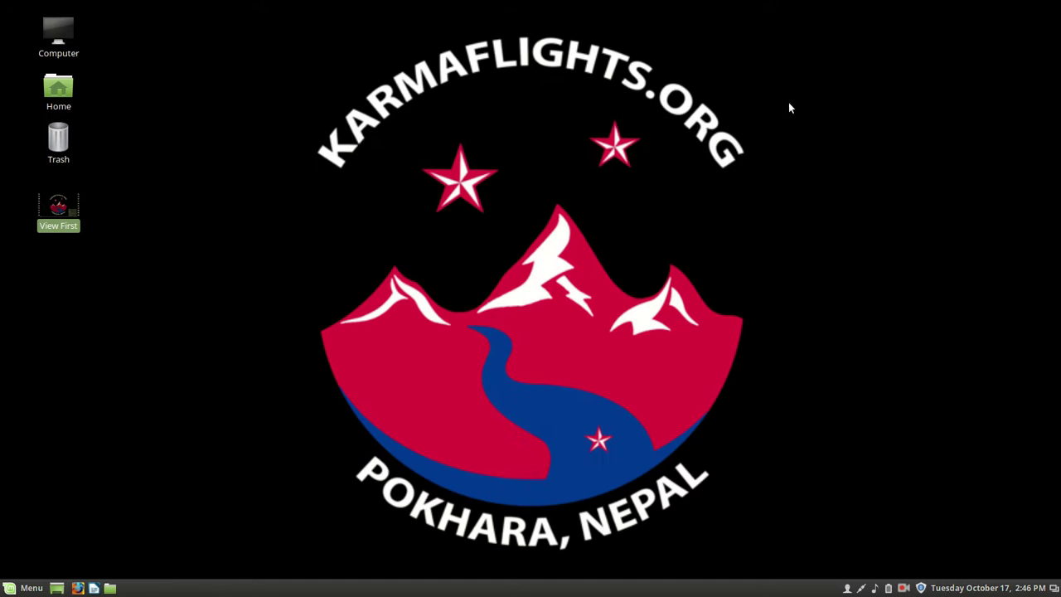
Open the Startup Applications preferences to review which programs launch at login
{"action": "left_click", "coordinate": [25, 588]}
{"action": "mouse_move", "coordinate": [121, 469]}
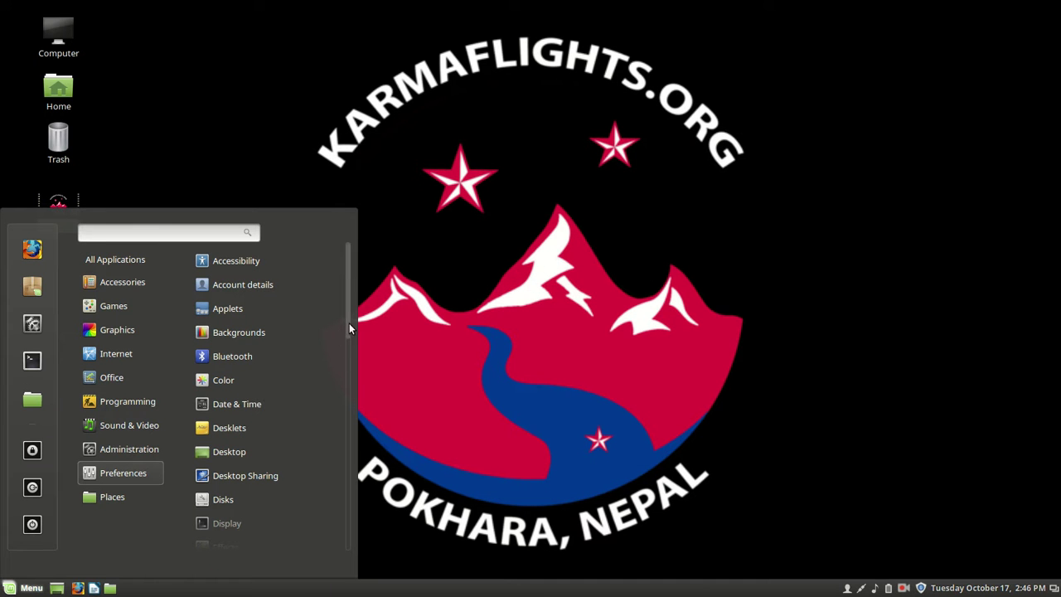
{"action": "left_click_drag", "start_coordinate": [348, 317], "coordinate": [353, 426]}
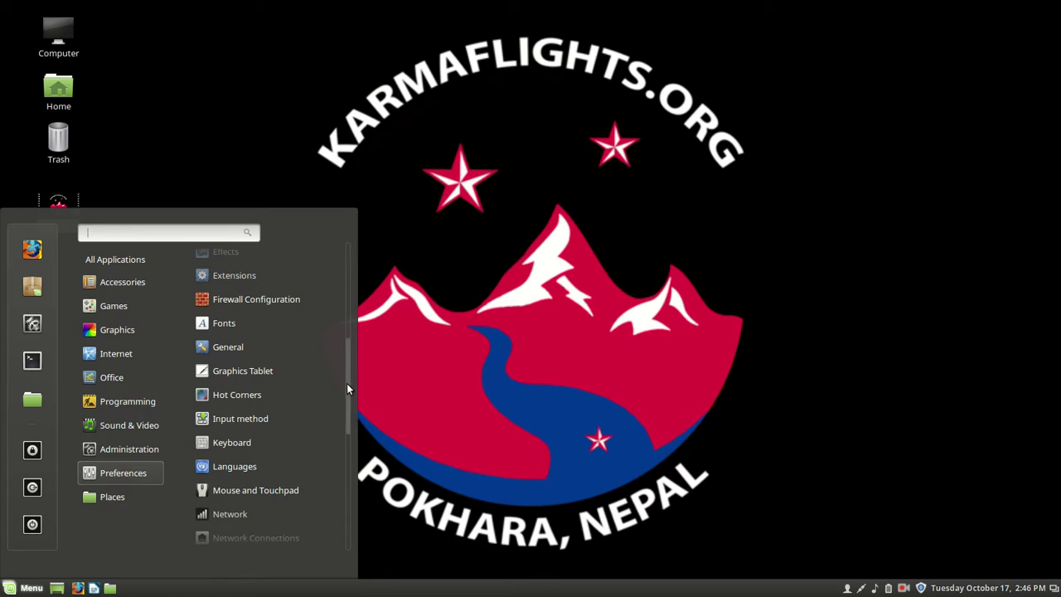
{"action": "left_click_drag", "start_coordinate": [347, 383], "coordinate": [340, 451]}
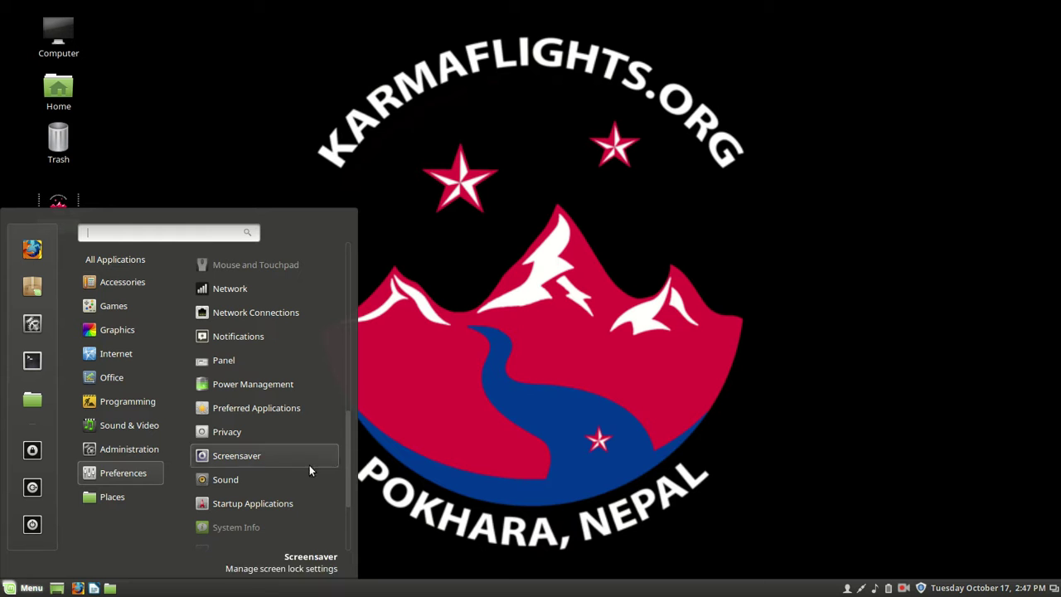
{"action": "left_click", "coordinate": [270, 504]}
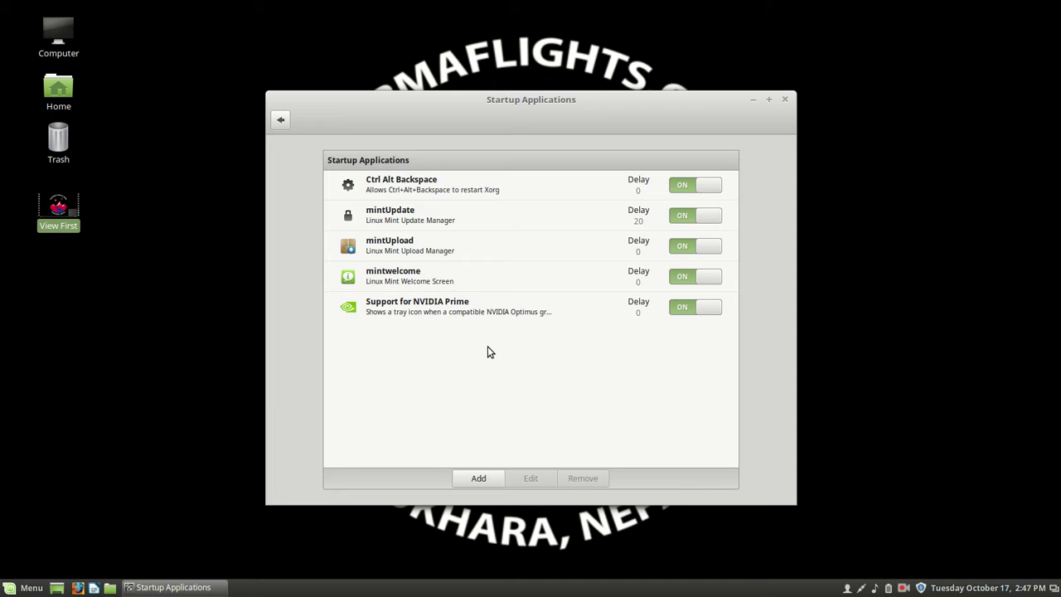
Browse the applications available to add at startup without adding any, and close the Startup Applications preferences
{"action": "left_click", "coordinate": [481, 481]}
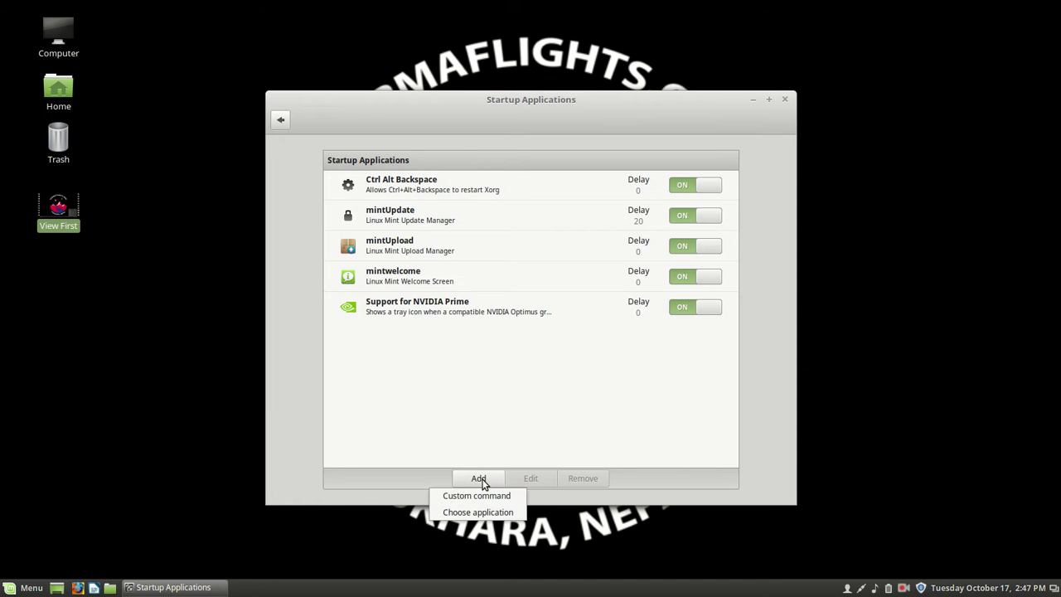
{"action": "left_click", "coordinate": [477, 513]}
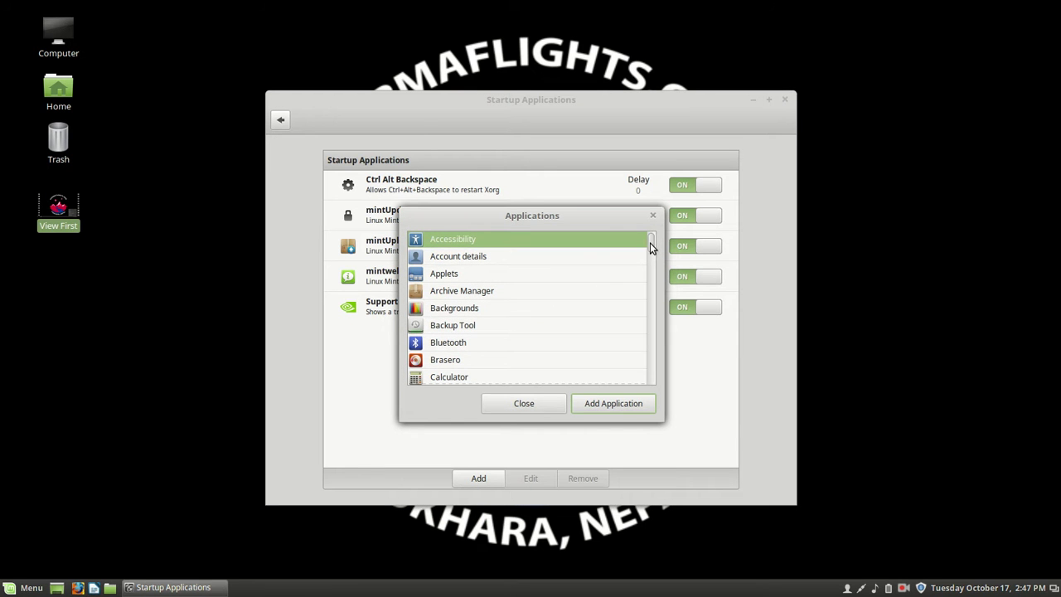
{"action": "left_click_drag", "start_coordinate": [650, 243], "coordinate": [650, 252]}
{"action": "left_click_drag", "start_coordinate": [650, 267], "coordinate": [650, 276]}
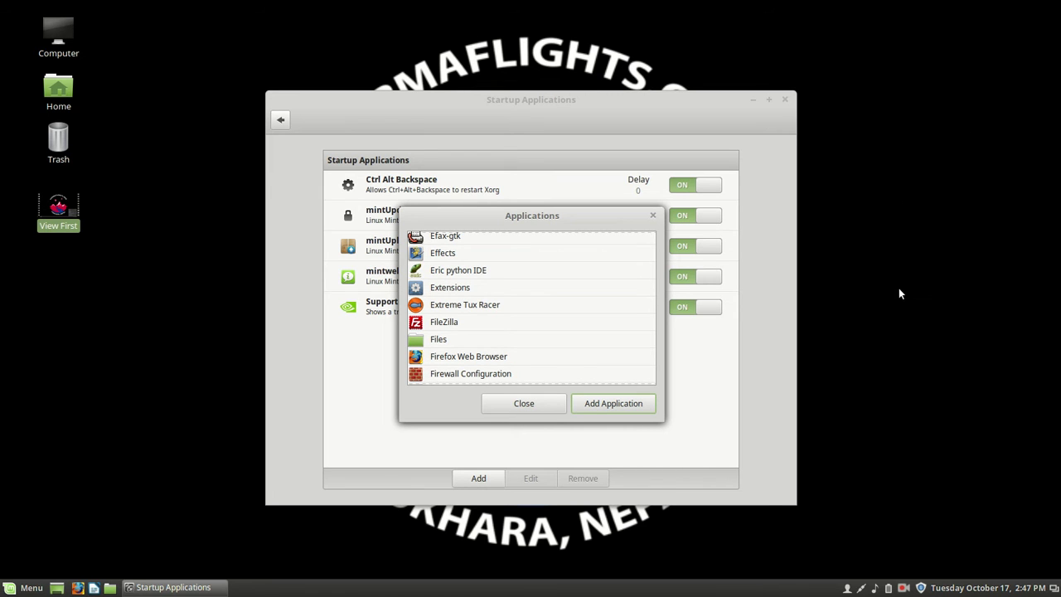
{"action": "left_click", "coordinate": [545, 404]}
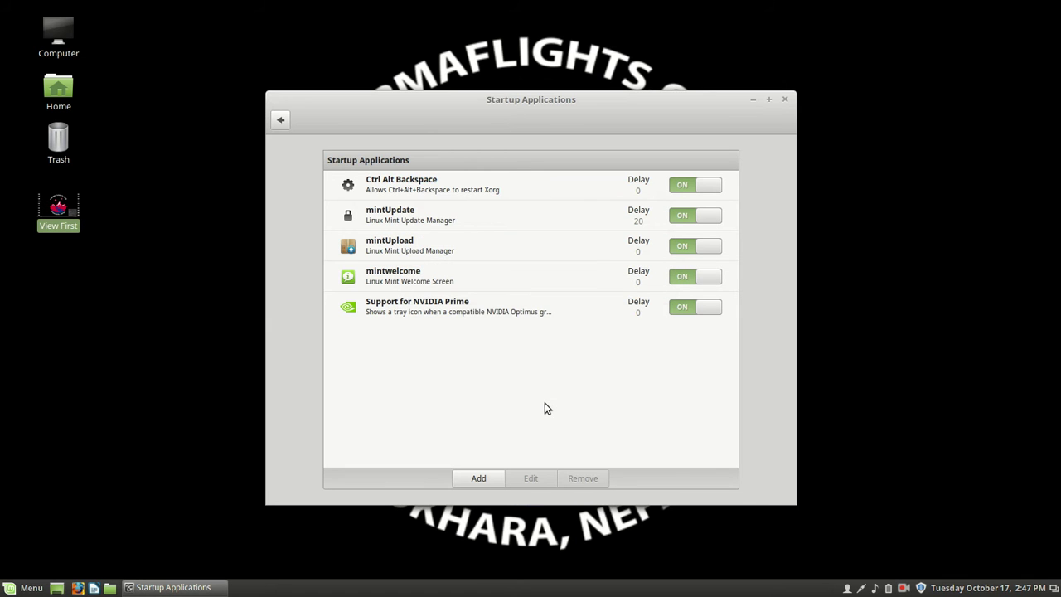
{"action": "left_click", "coordinate": [786, 101]}
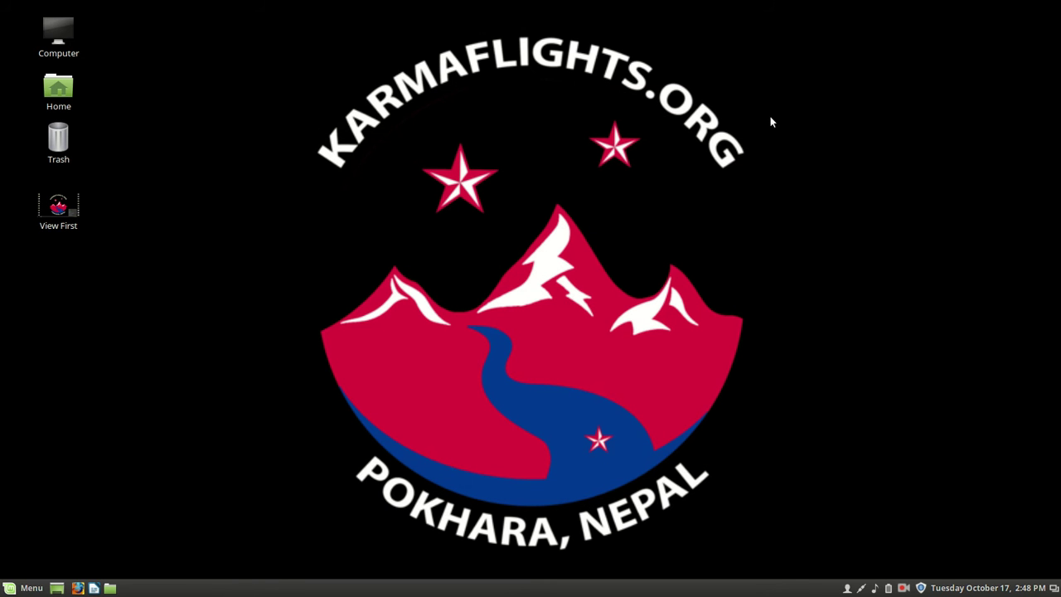